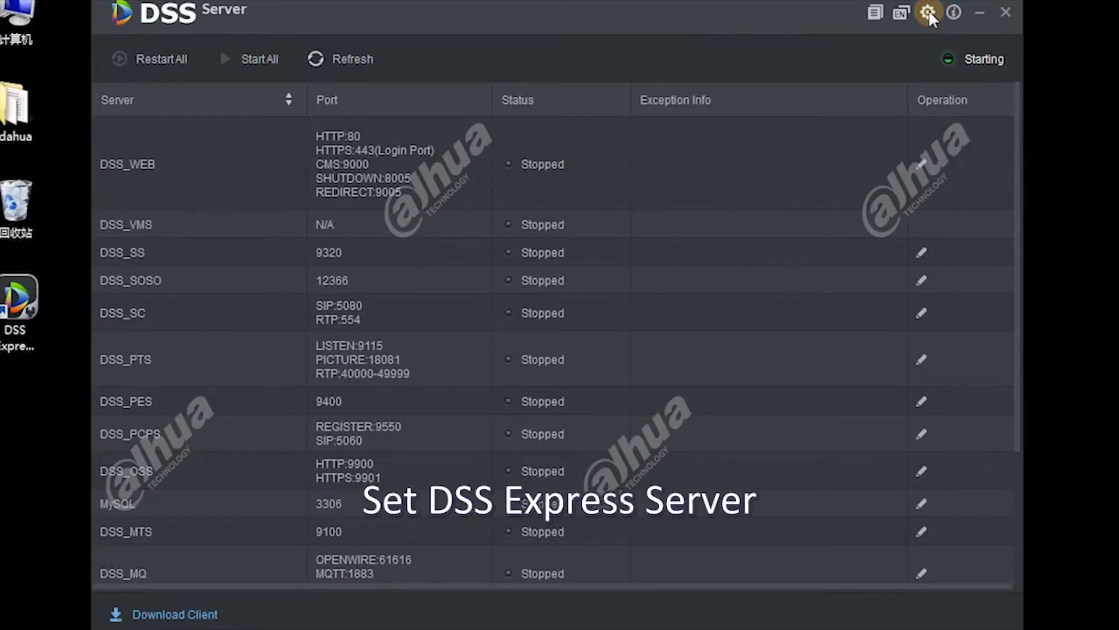
Open DSS Server's Setting dialog to change the server IP
click(929, 12)
Set CMS IP to 192.168.1.2, restart all servers, and open the client download page
click(563, 257)
text(1)
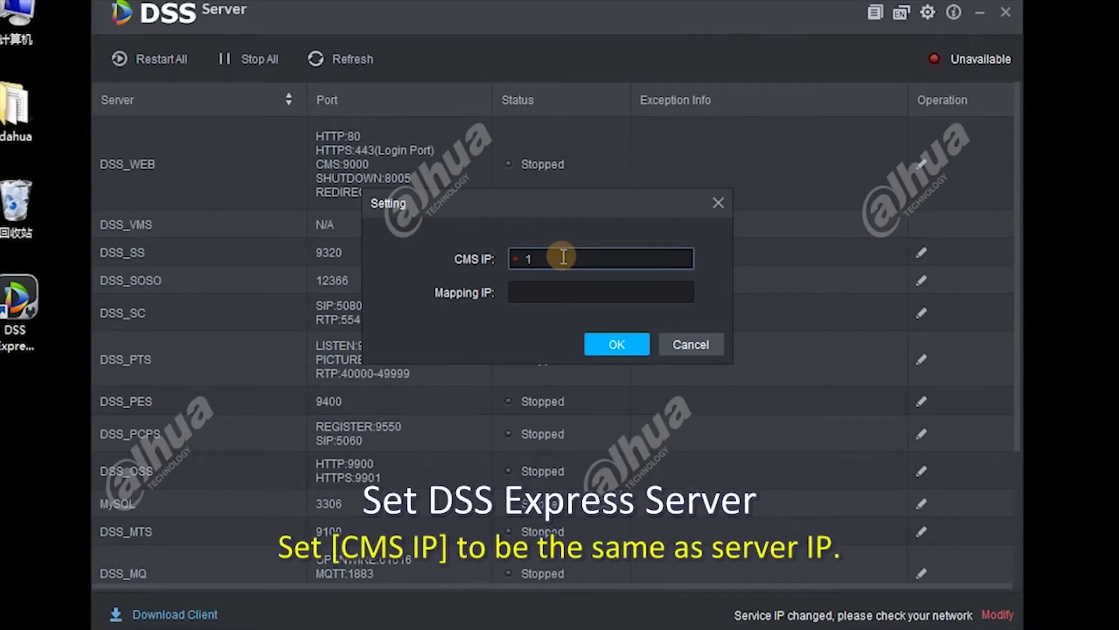
text(92.168.1.)
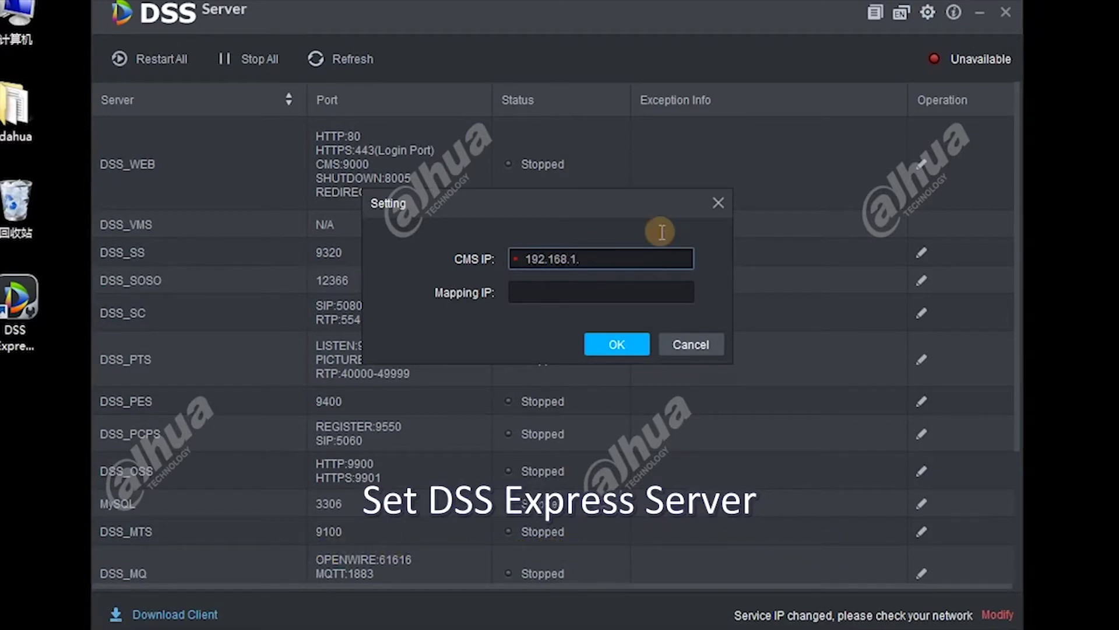
text(2)
key(Tab)
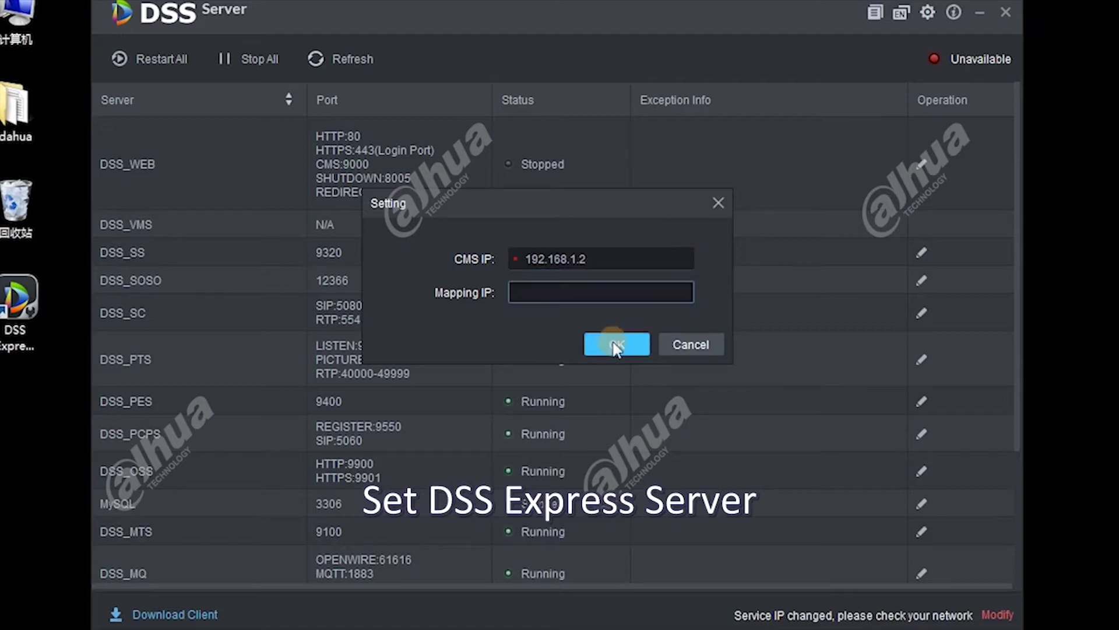
click(616, 345)
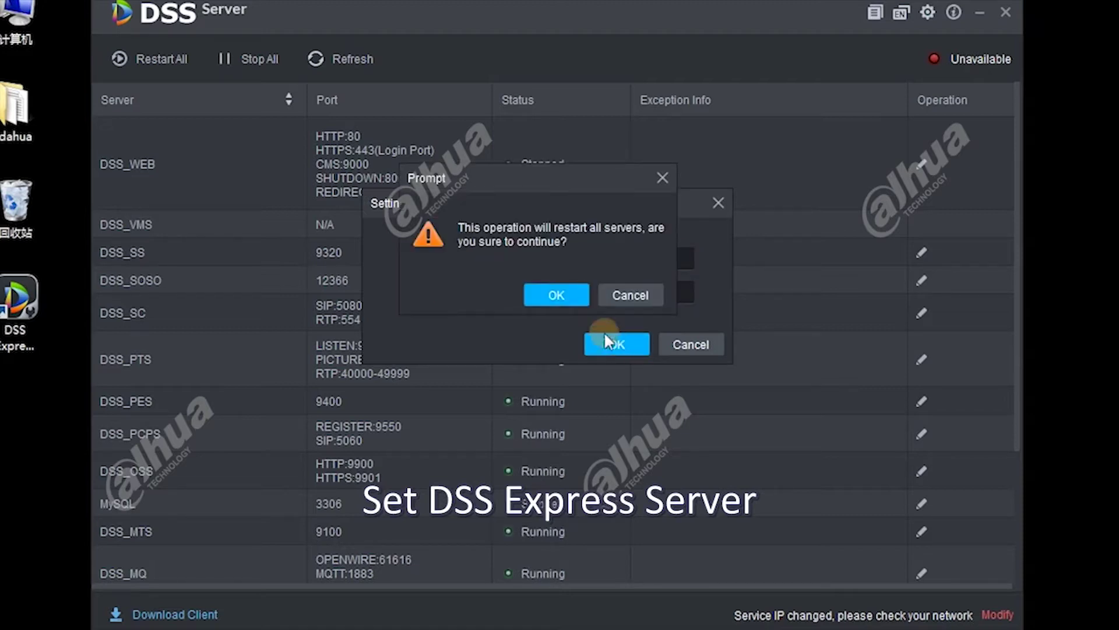
click(550, 302)
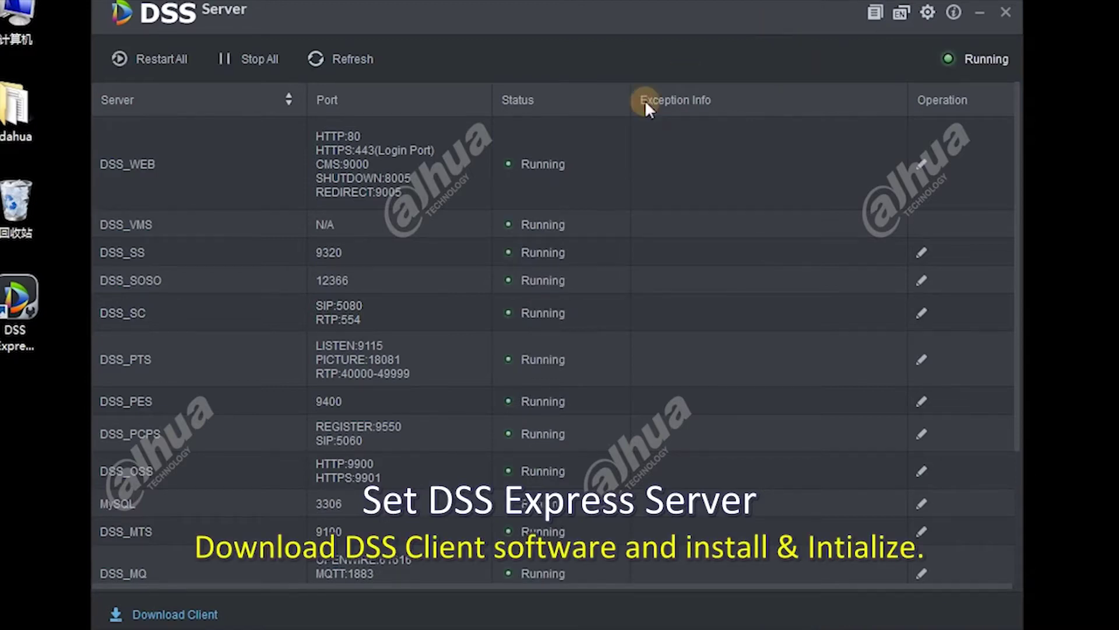
click(150, 615)
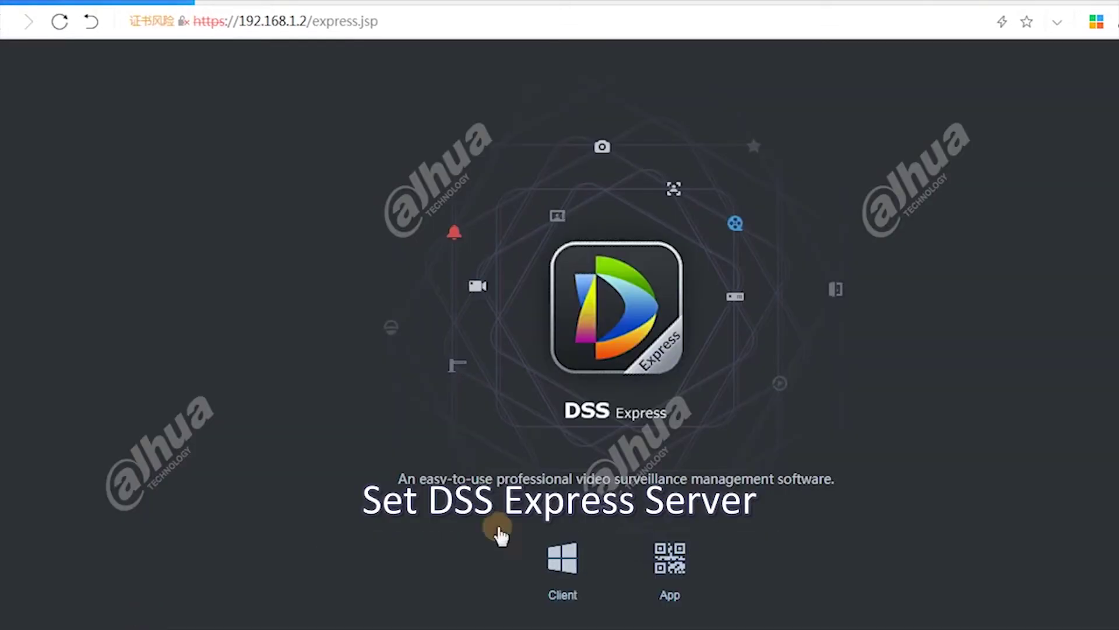
Download the Client (Windows) installer from the express.jsp page
click(558, 565)
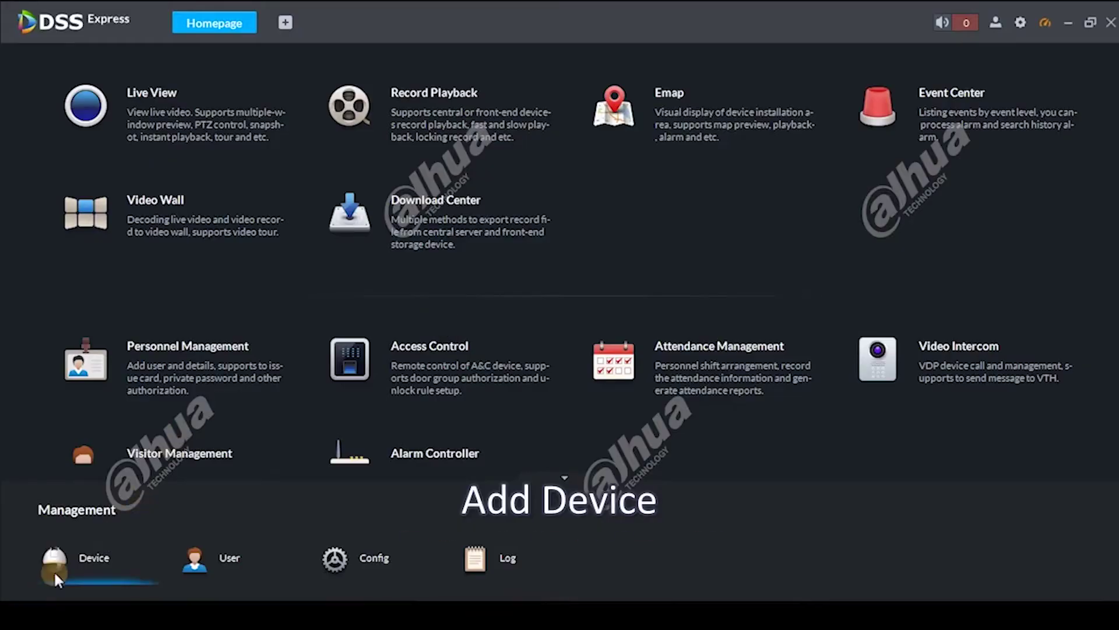
Auto-search for the NVR at 192.168.1.109 and add it with its username and password
click(55, 570)
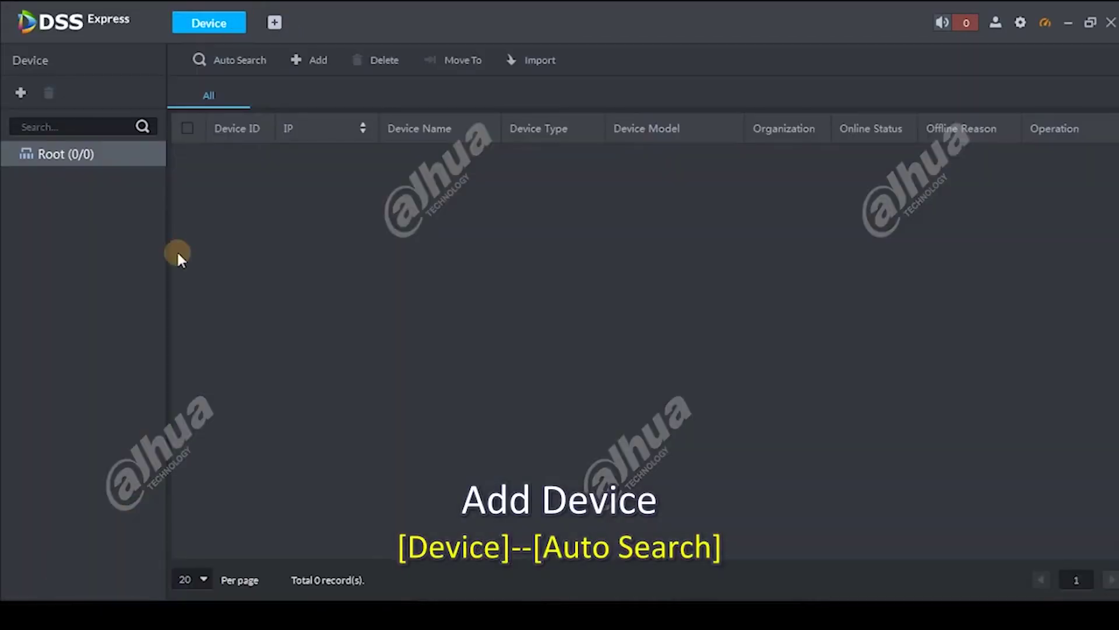
click(242, 62)
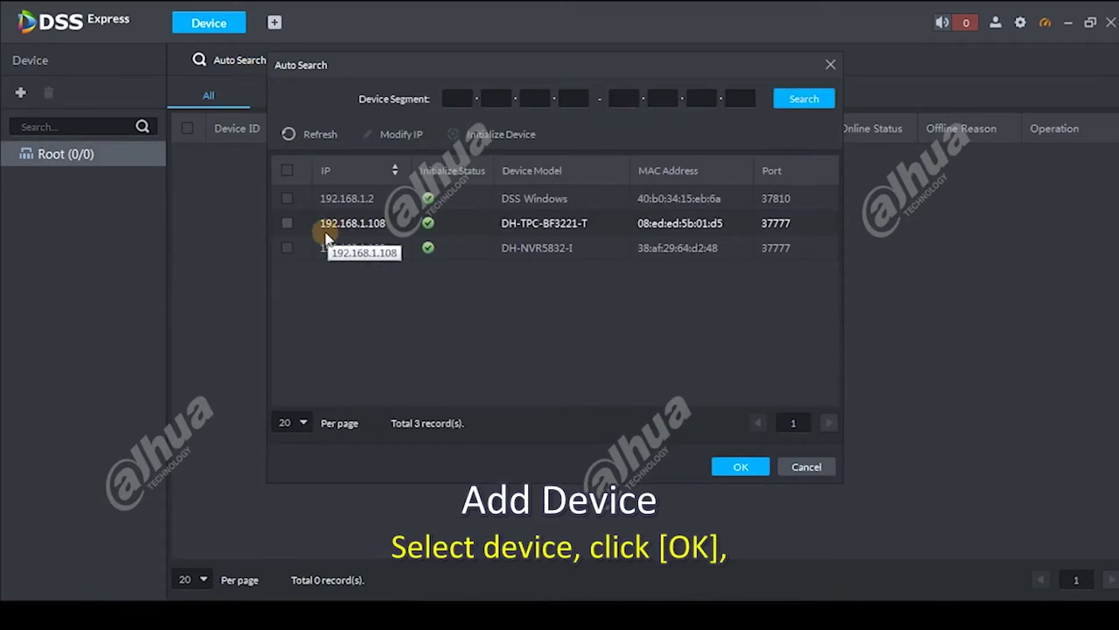
click(286, 248)
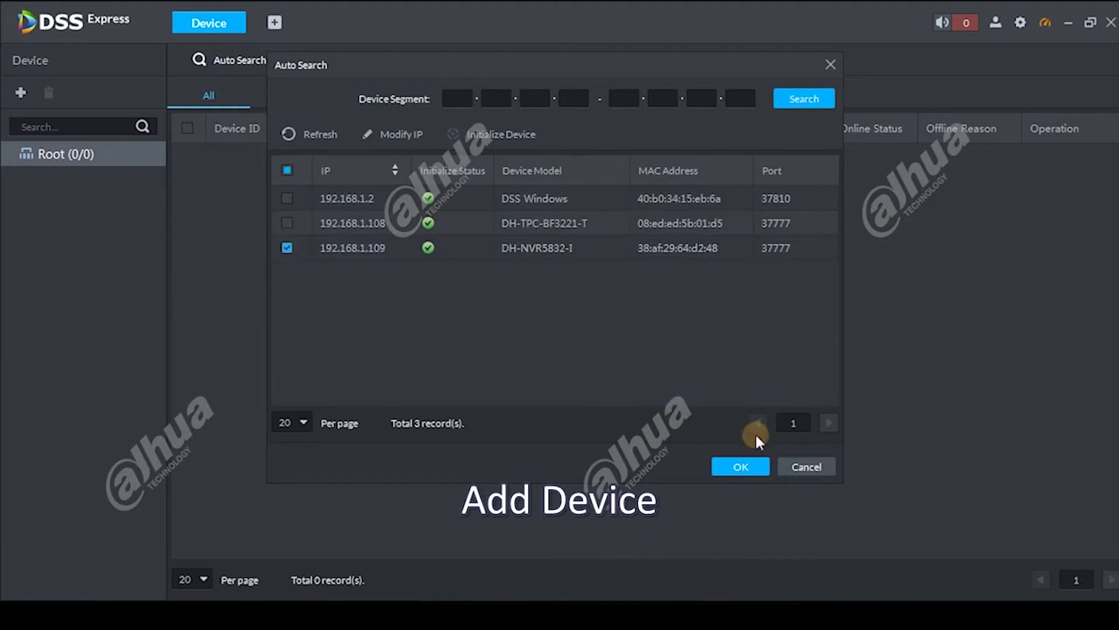
click(742, 467)
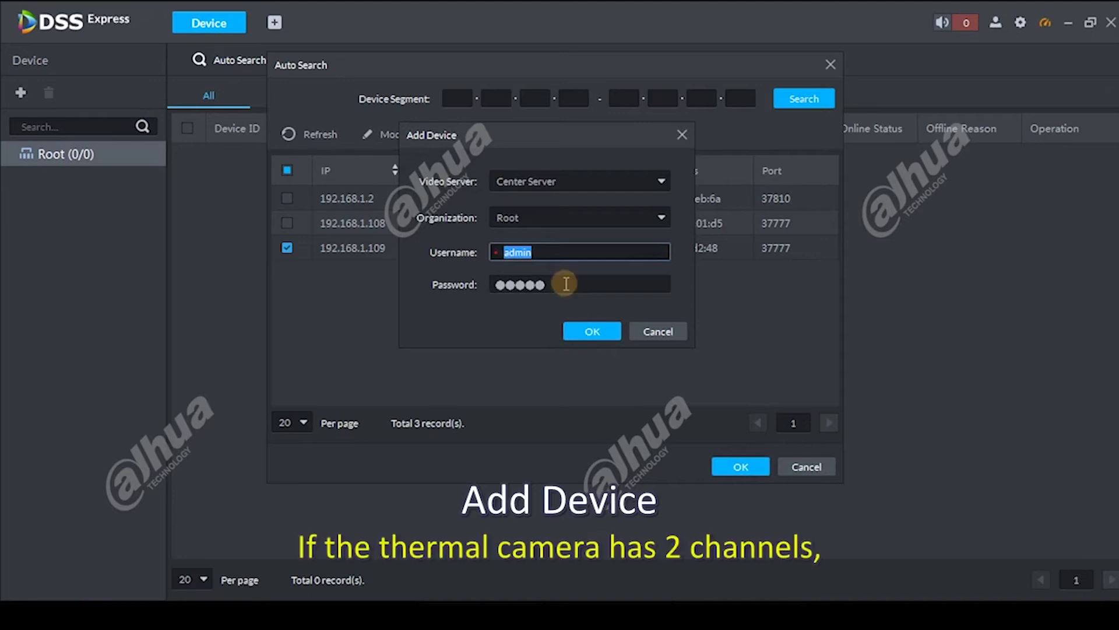
click(547, 253)
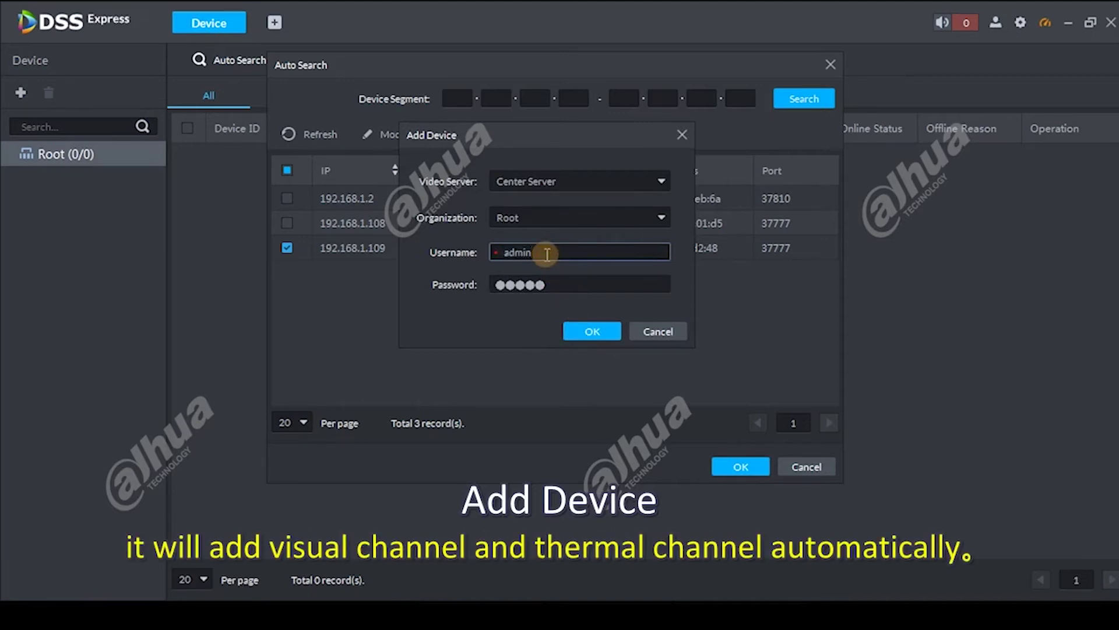
click(554, 286)
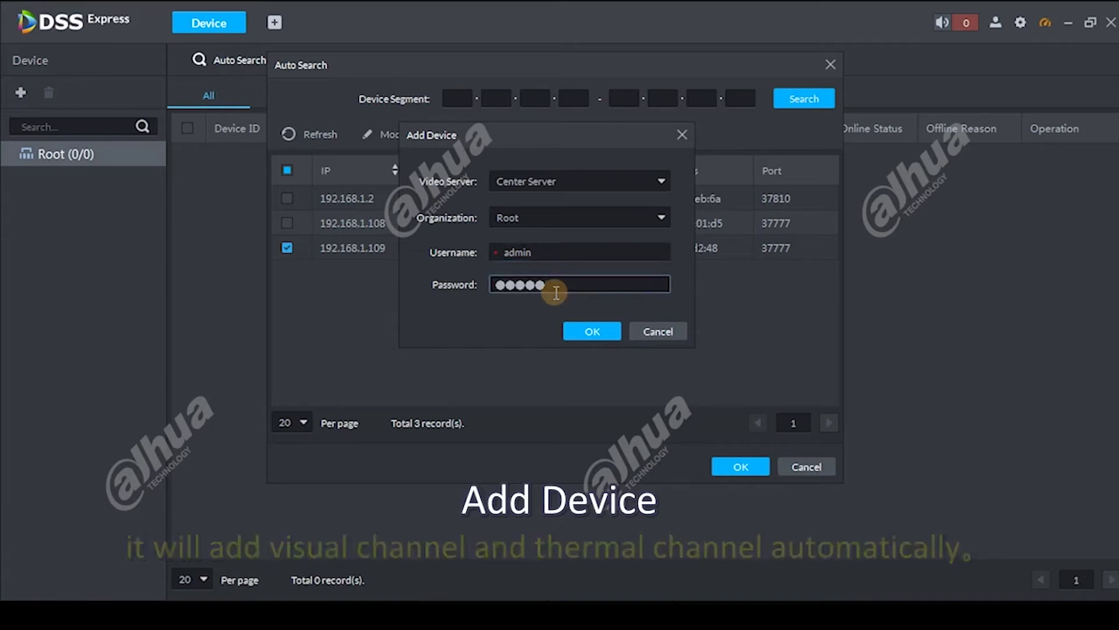
text(123)
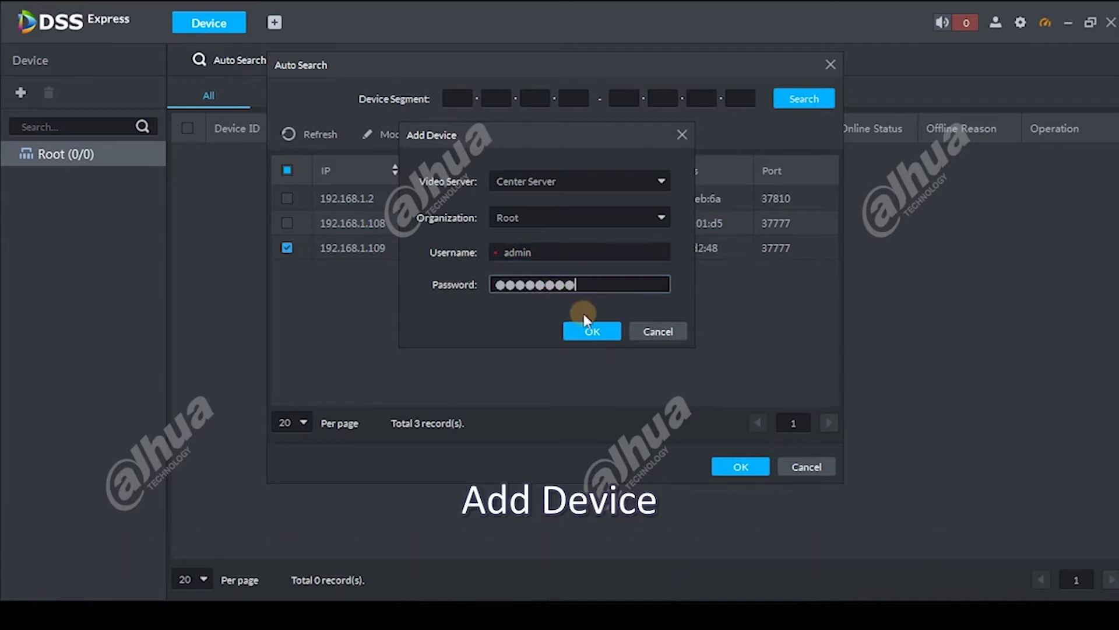
click(588, 332)
click(728, 464)
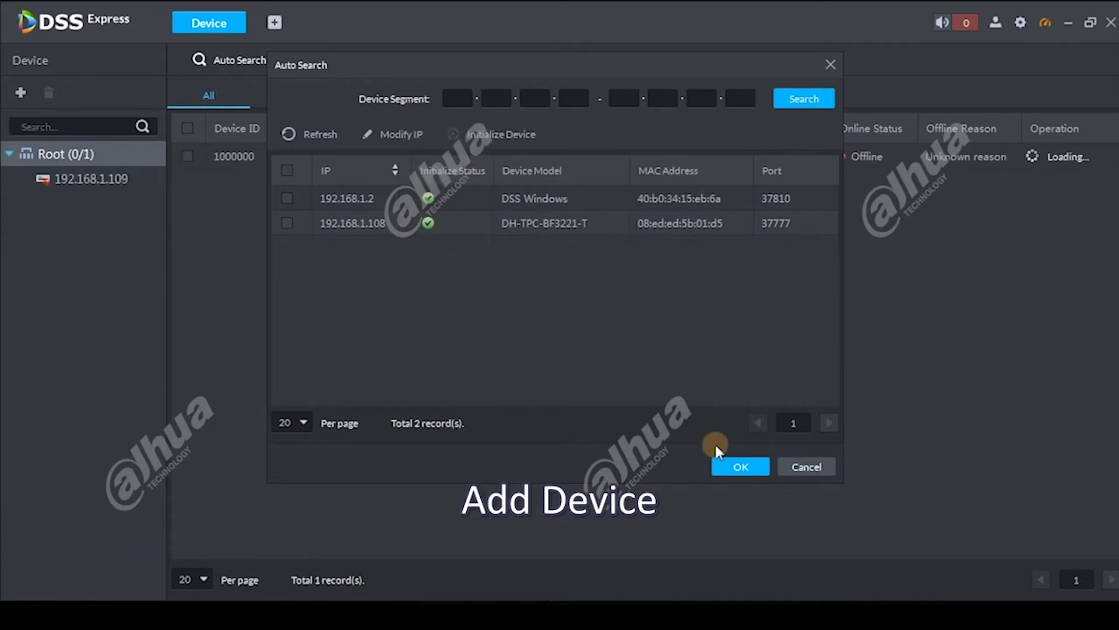
In the NVR's Video Channel settings, set the Visual channel's feature to IVS Alarm
click(1033, 156)
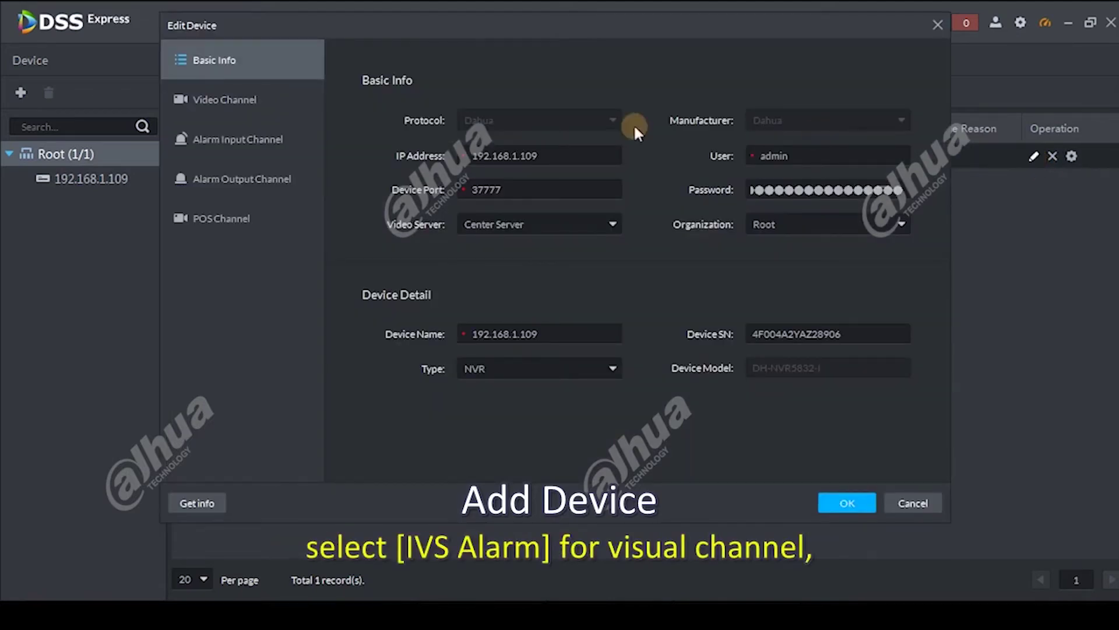
click(257, 100)
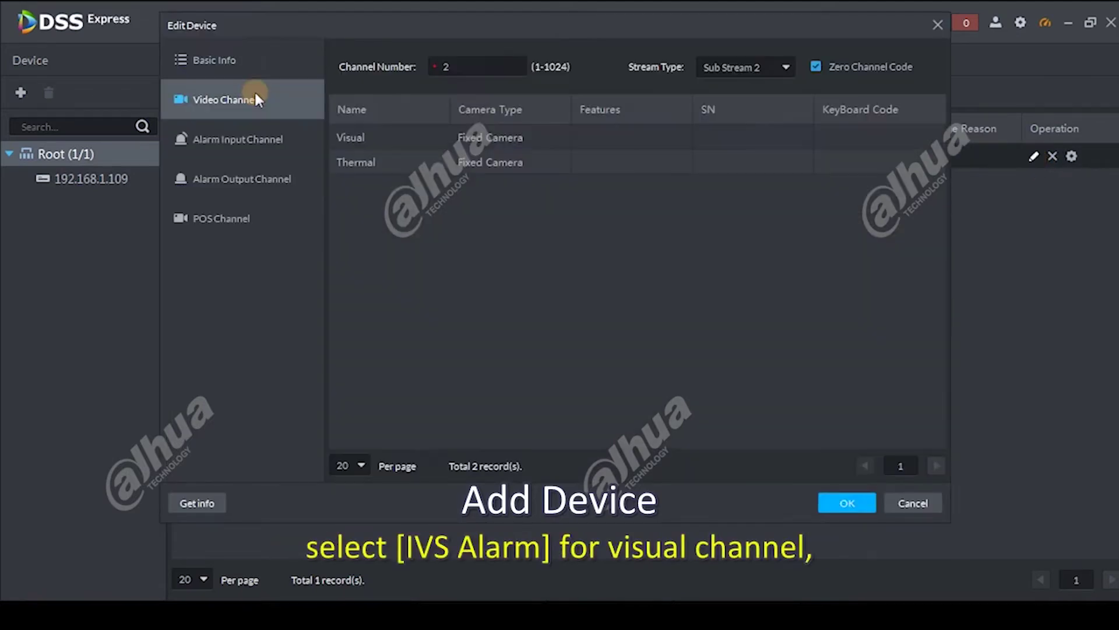
click(589, 141)
click(590, 141)
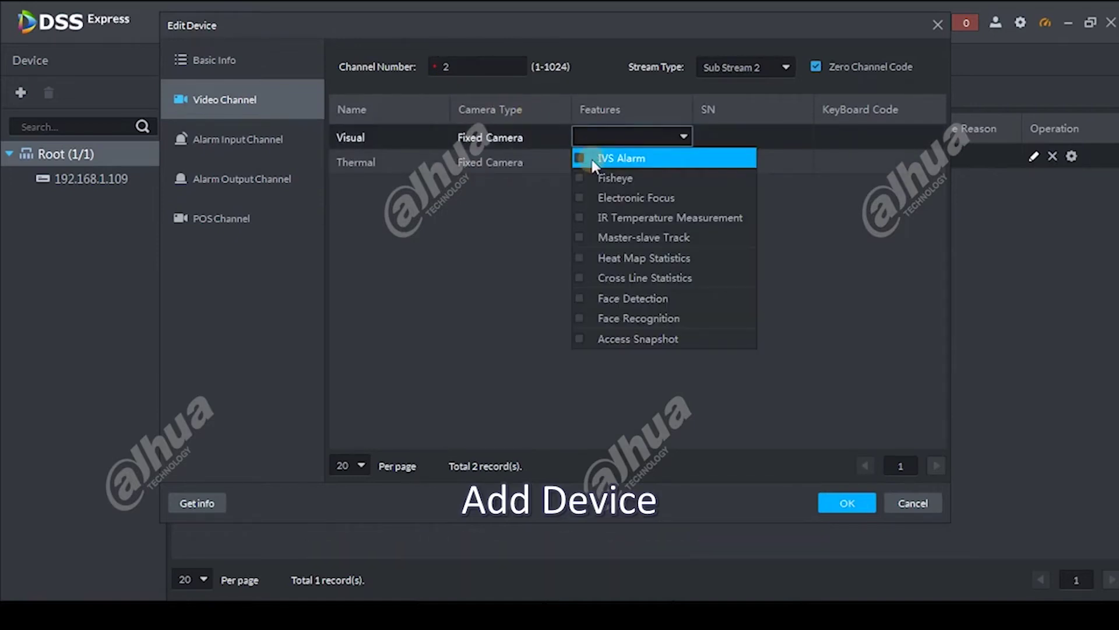
click(592, 162)
click(505, 221)
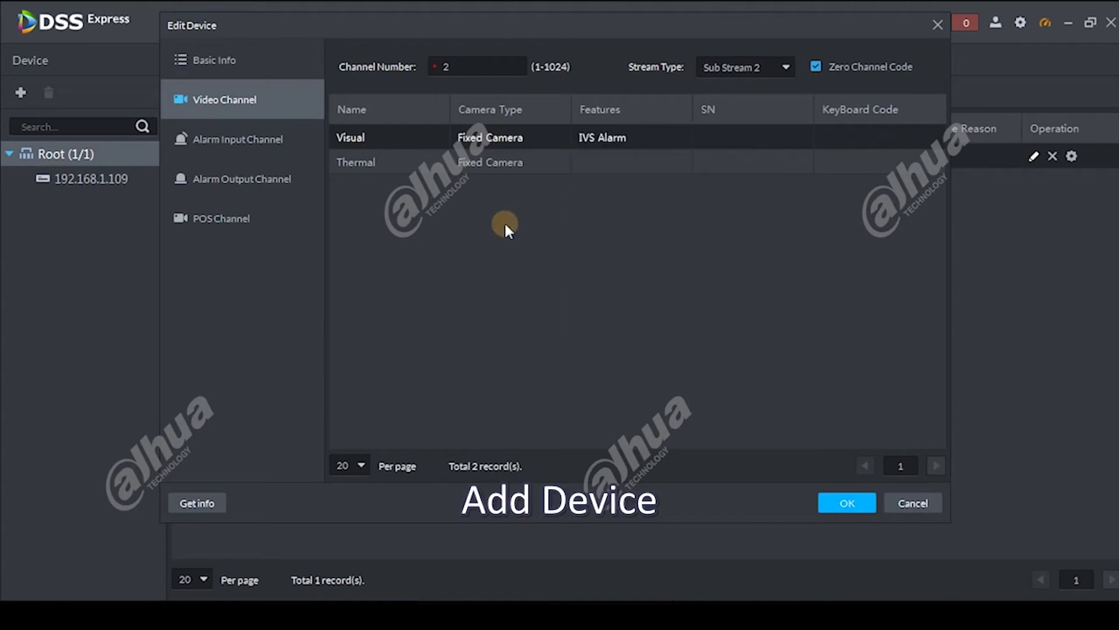
Set the Thermal channel's feature to IVS Alarm too and save the changes
click(619, 165)
click(616, 163)
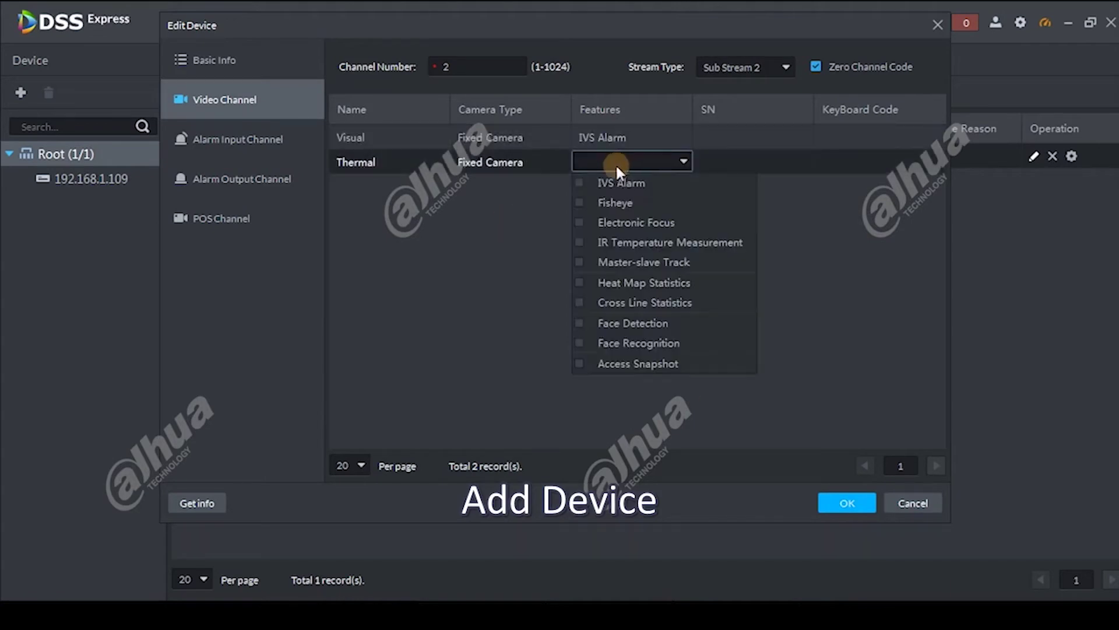
click(607, 182)
click(478, 288)
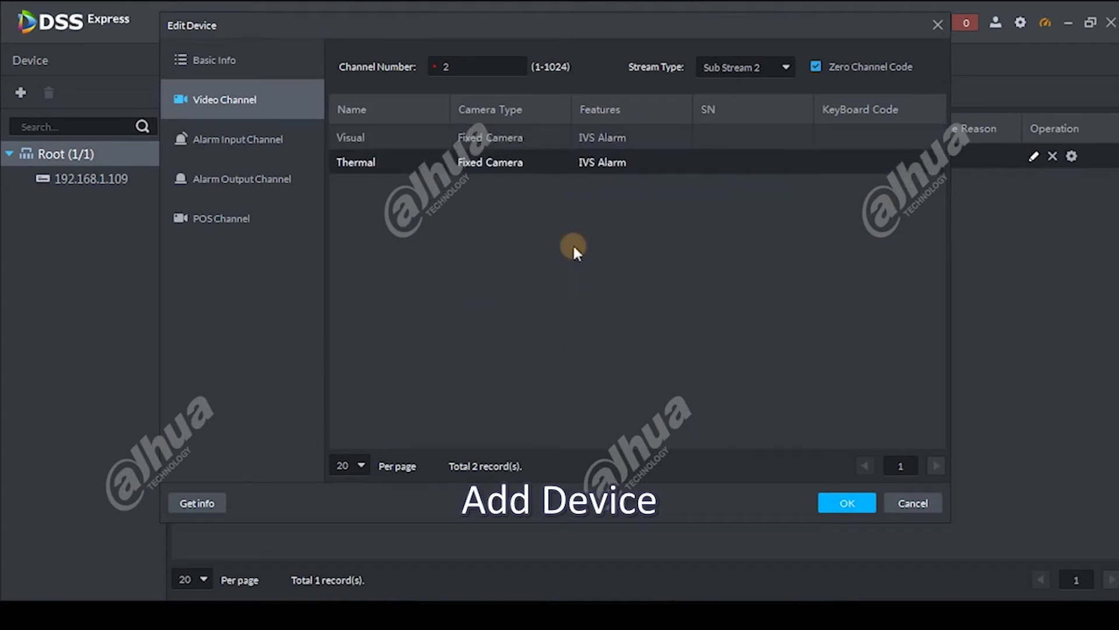
click(845, 505)
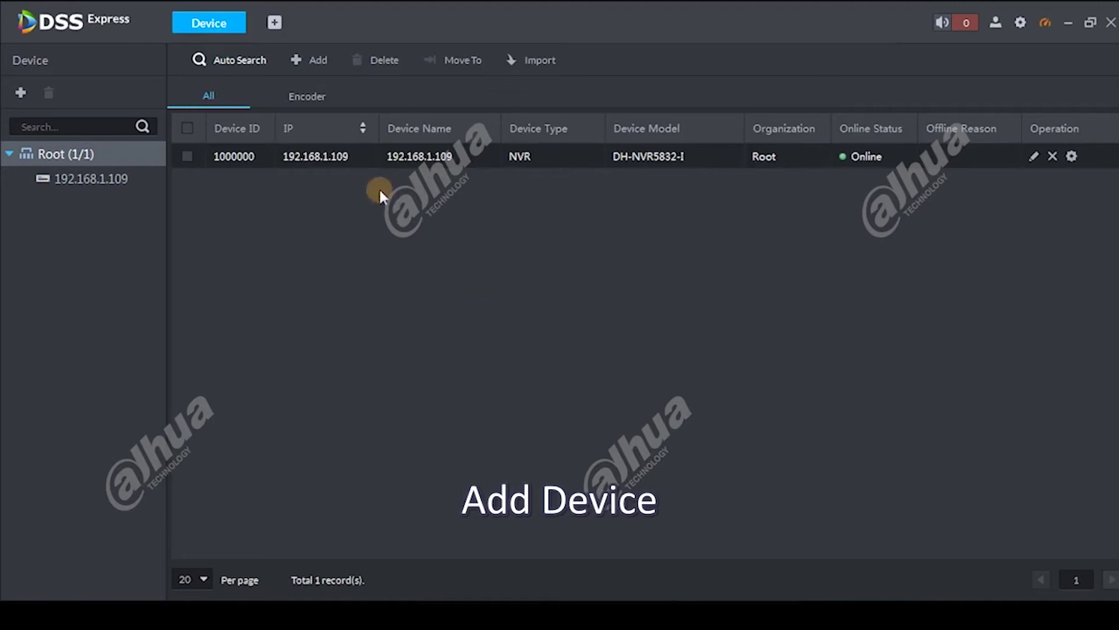
click(272, 21)
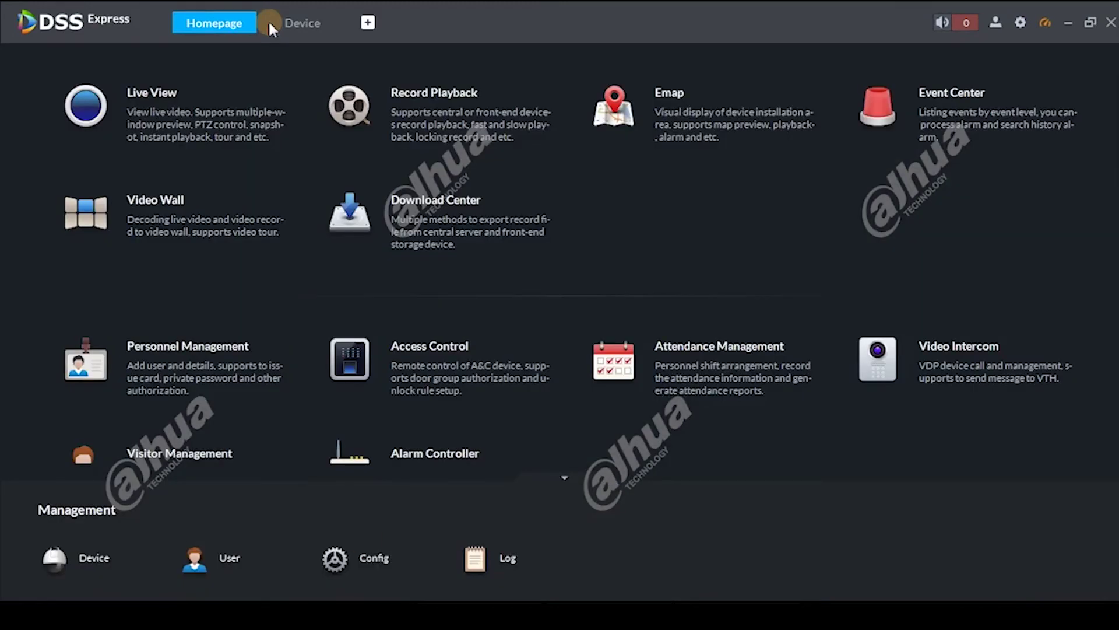
In Event Configuration for 192.168.1.109's Visual channel, switch on High temperature abnormal alarm and apply
click(379, 566)
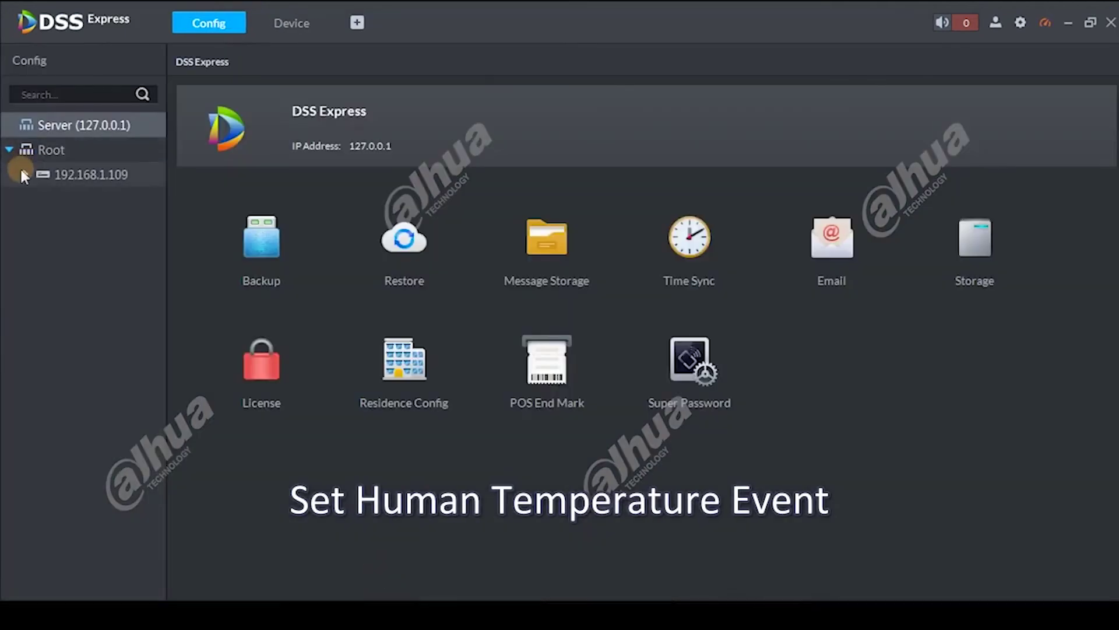
click(23, 174)
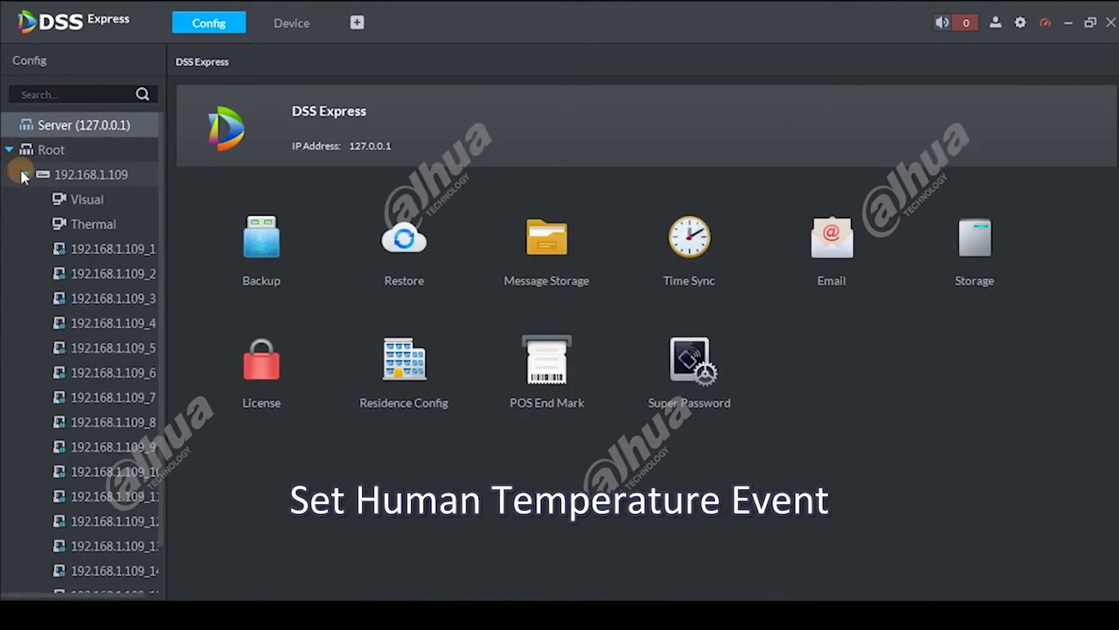
click(95, 204)
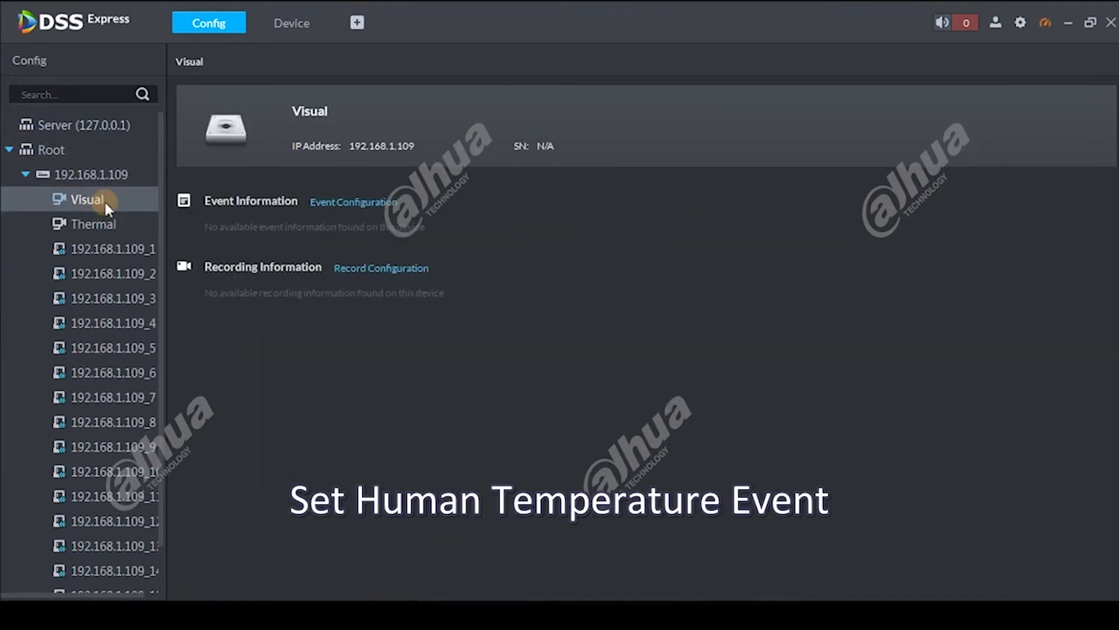
click(371, 196)
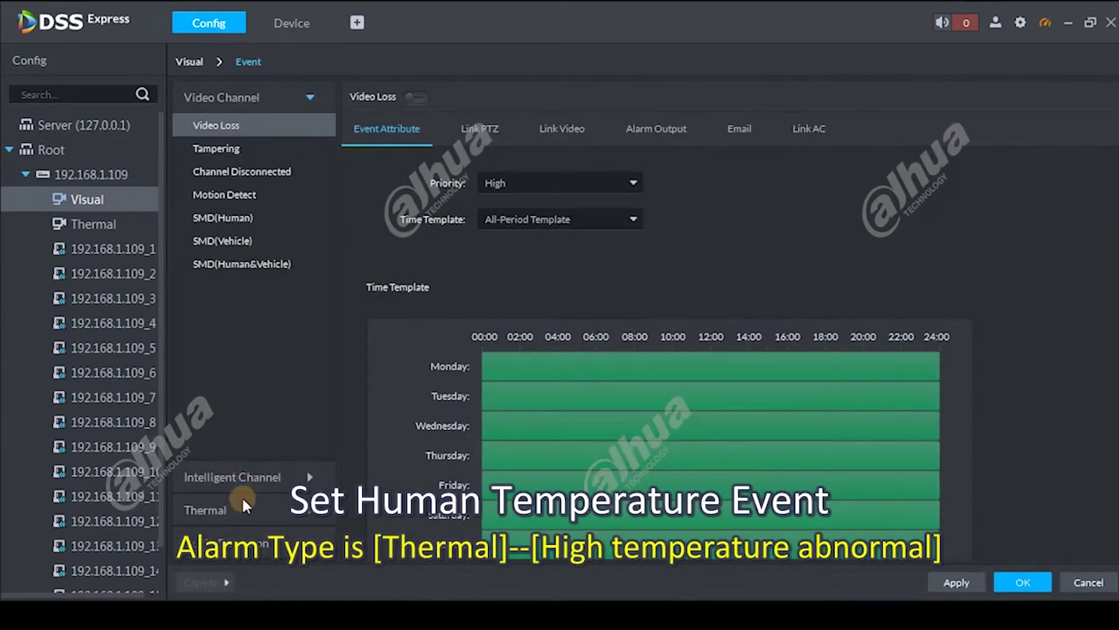
click(243, 505)
click(256, 330)
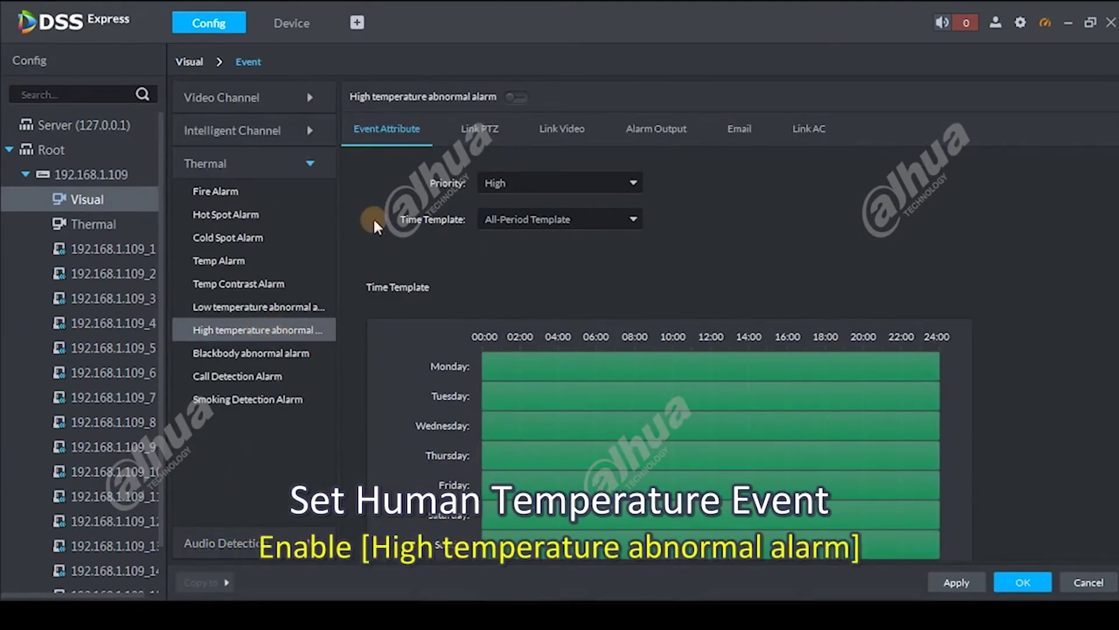
click(516, 97)
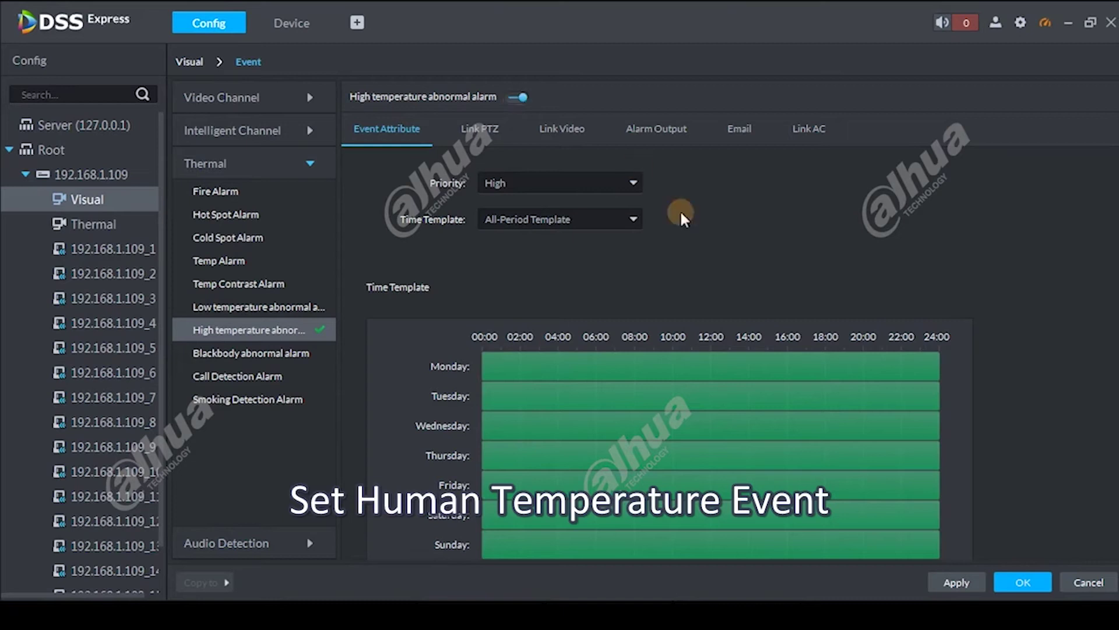
click(971, 582)
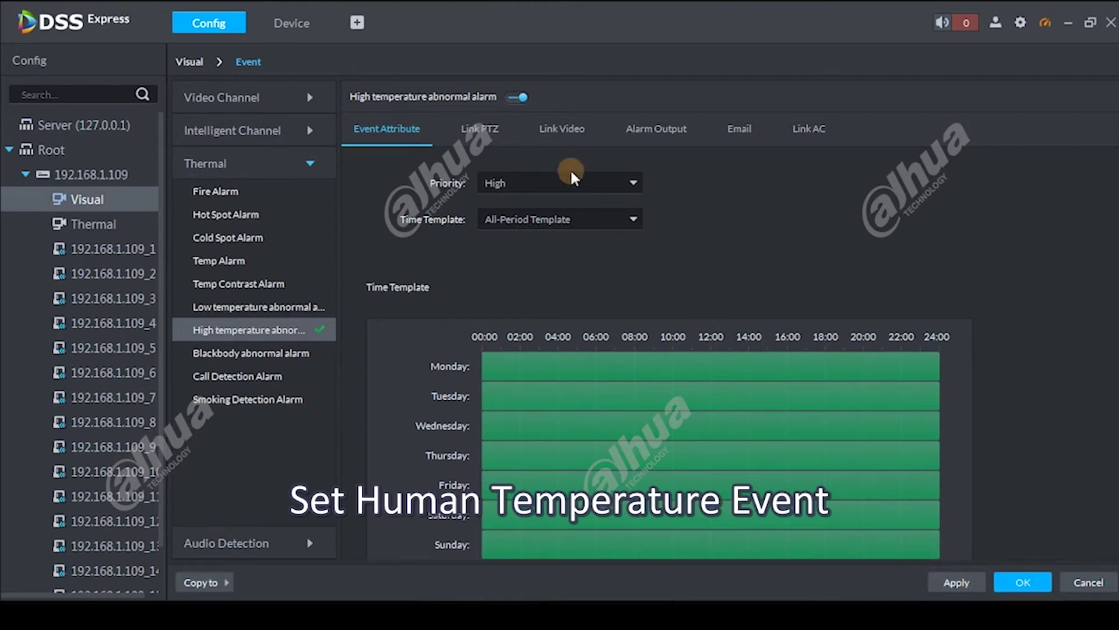
Link Visual and Thermal video to the alarm with camera snapshot and client pop-up, then save
click(563, 131)
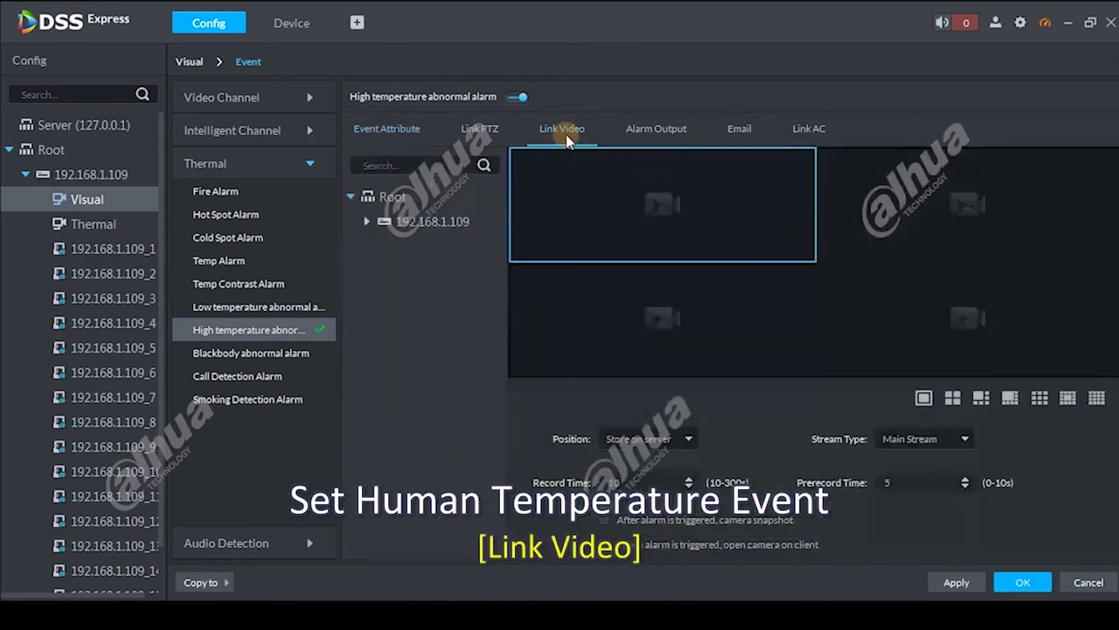
click(367, 220)
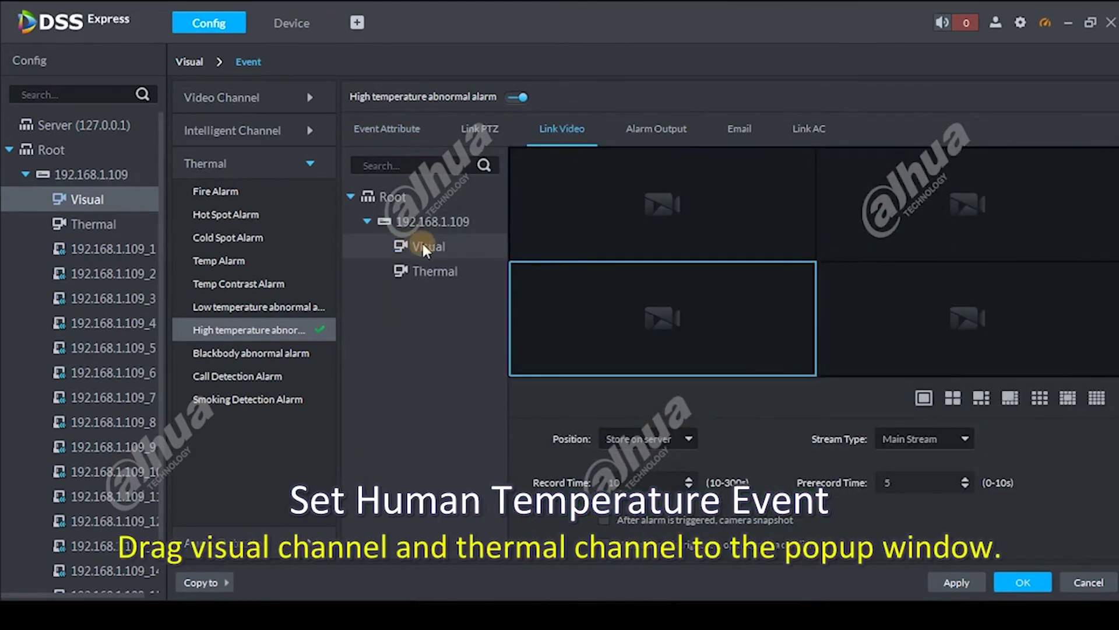
drag(421, 240, 612, 221)
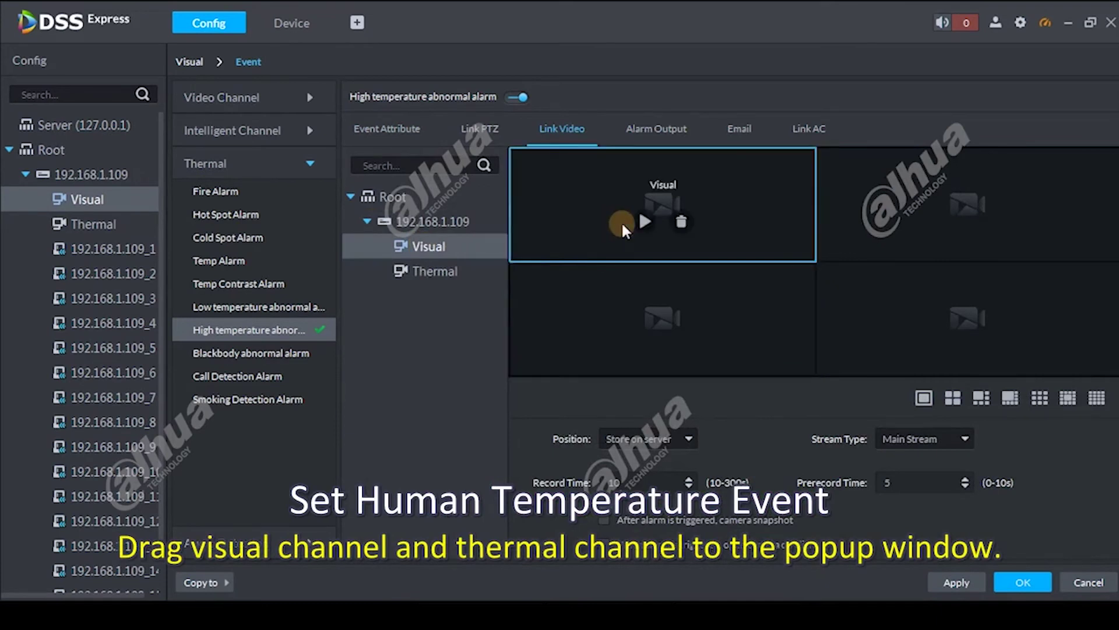
drag(449, 280, 909, 220)
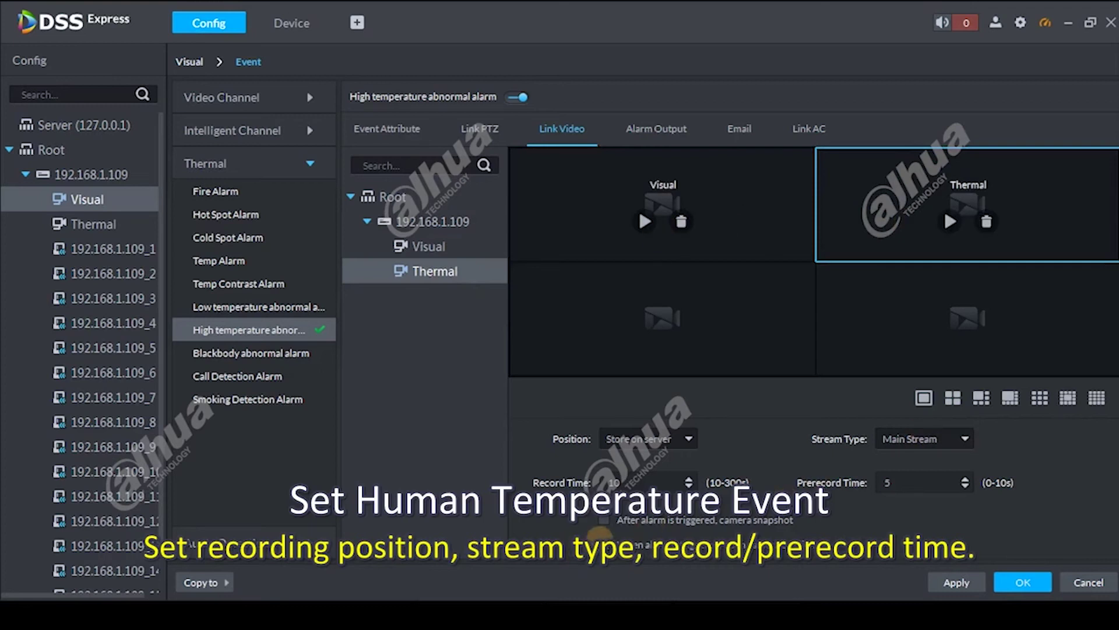
click(603, 520)
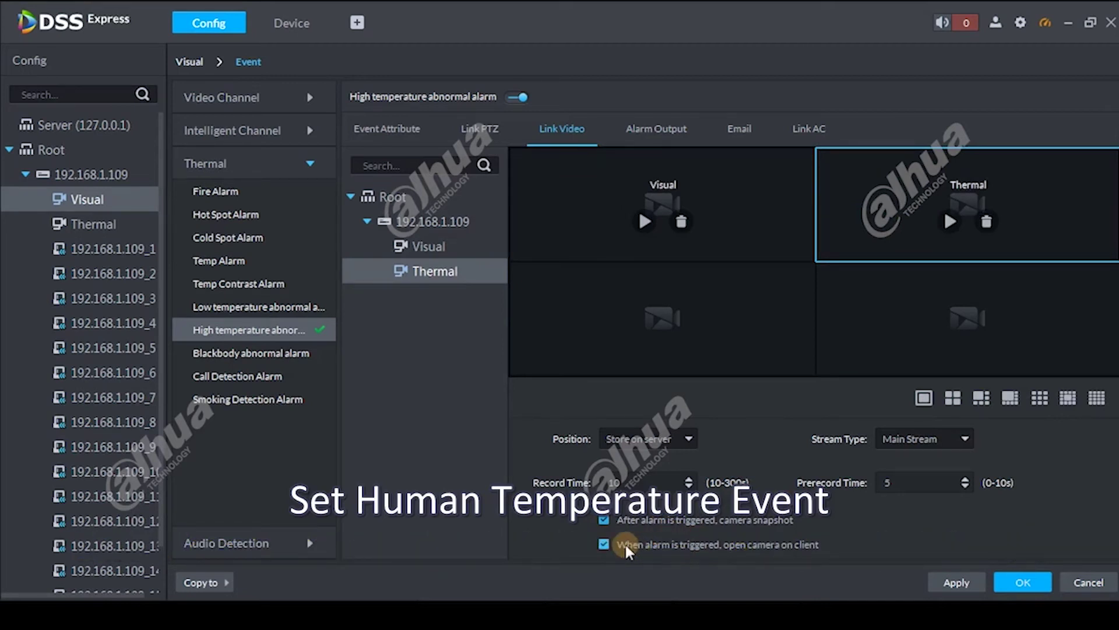
click(626, 546)
click(1015, 583)
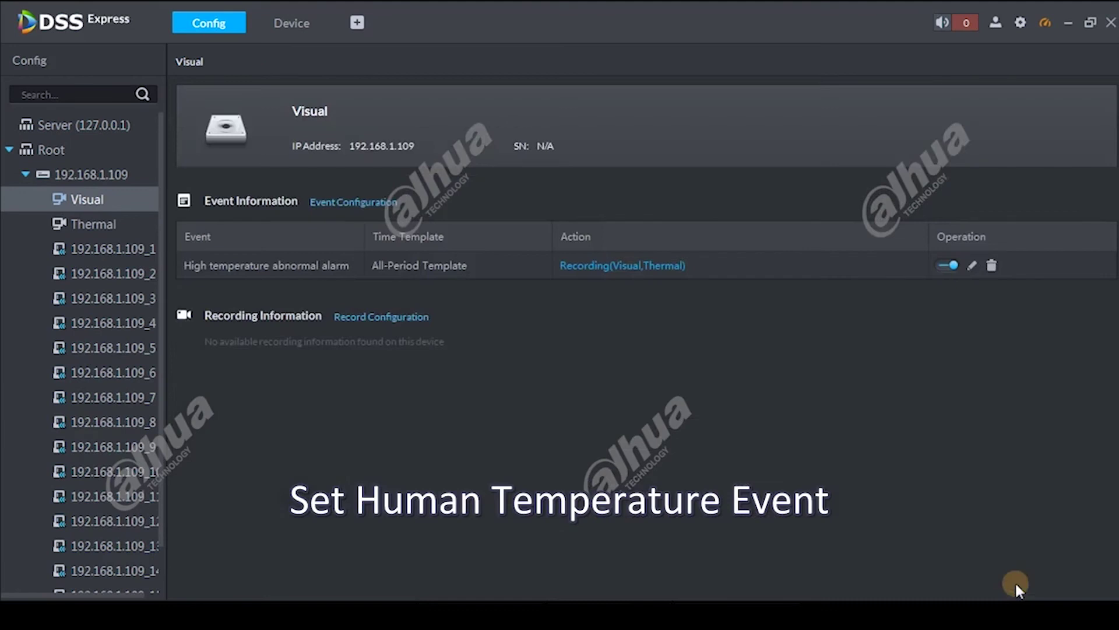
Allocate part of the local D drive to General Picture storage
click(1004, 228)
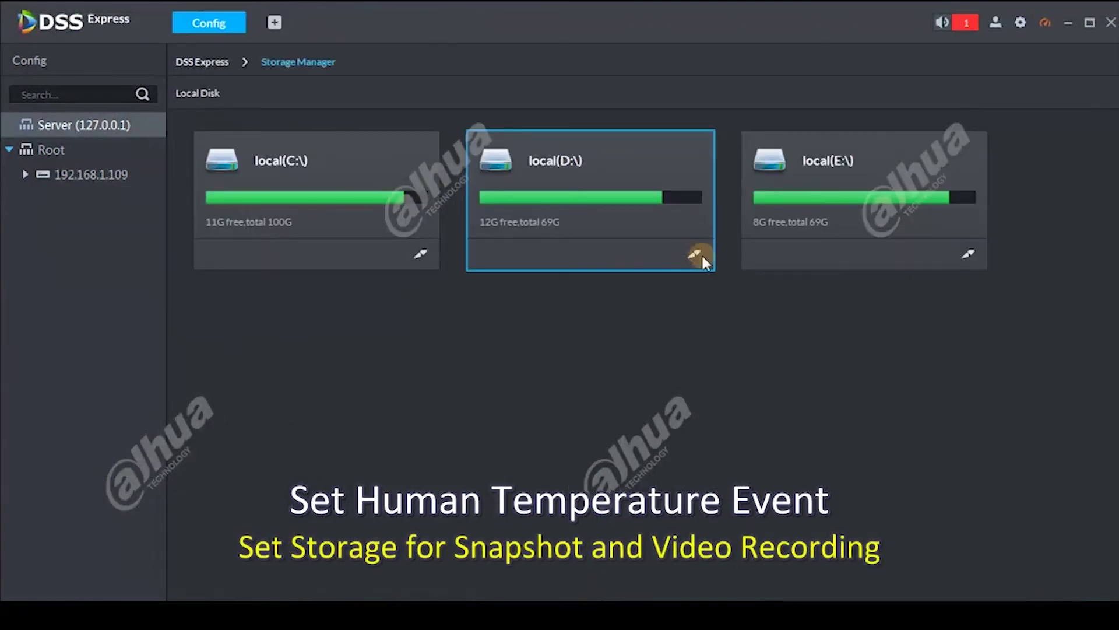
click(694, 255)
click(679, 198)
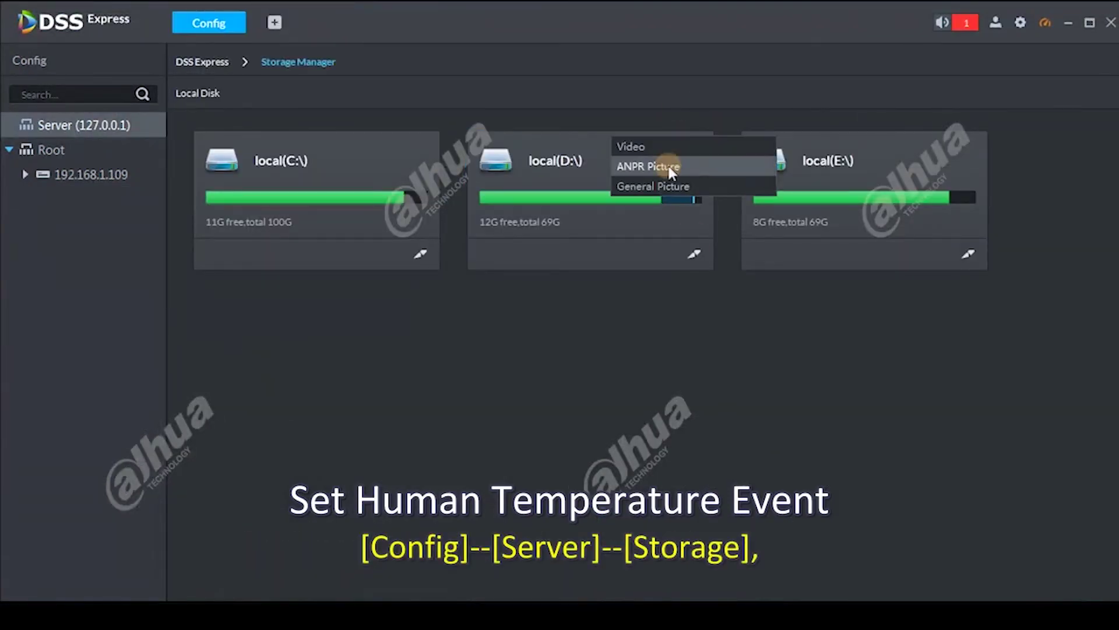
click(672, 184)
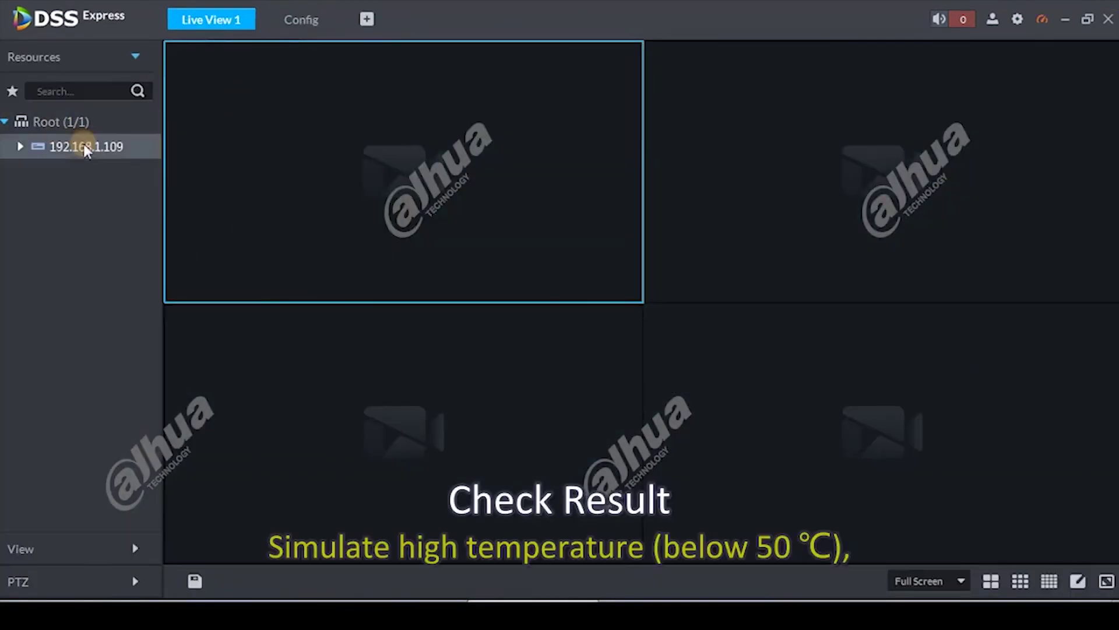
Show the 192.168.1.109 camera channels in Live View and dismiss the alarm link video pop-up
double_click(82, 145)
drag(87, 196, 373, 157)
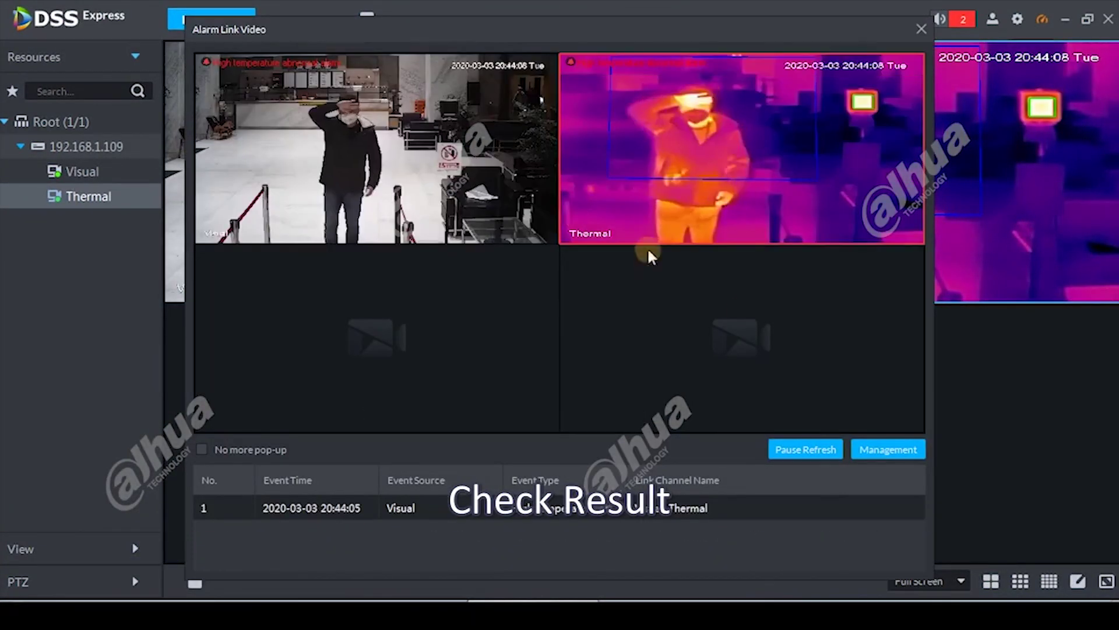
click(922, 28)
Handle both high temperature alarms in the Event Center
click(963, 19)
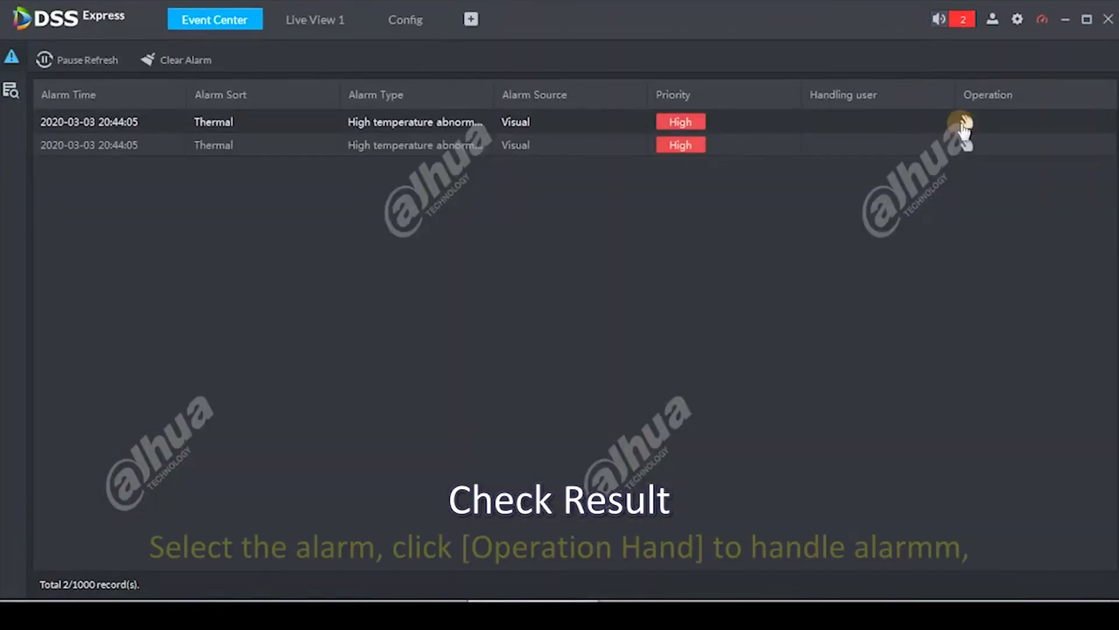
click(963, 122)
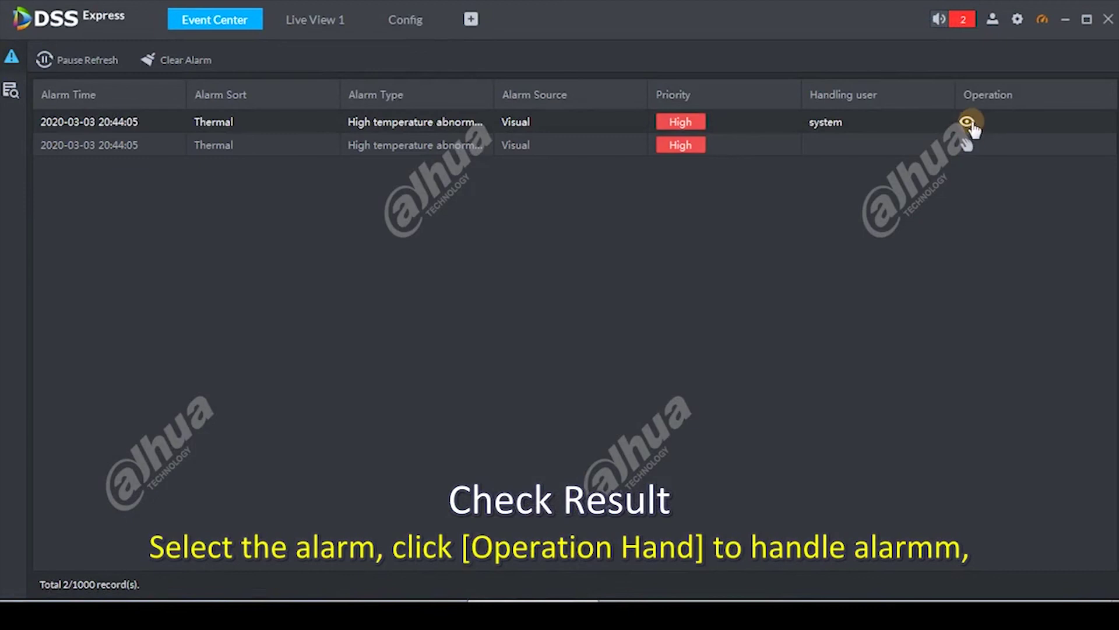
click(969, 141)
Review the alarm's live video, snapshots and recording, playing back the Visual and Thermal video
click(968, 122)
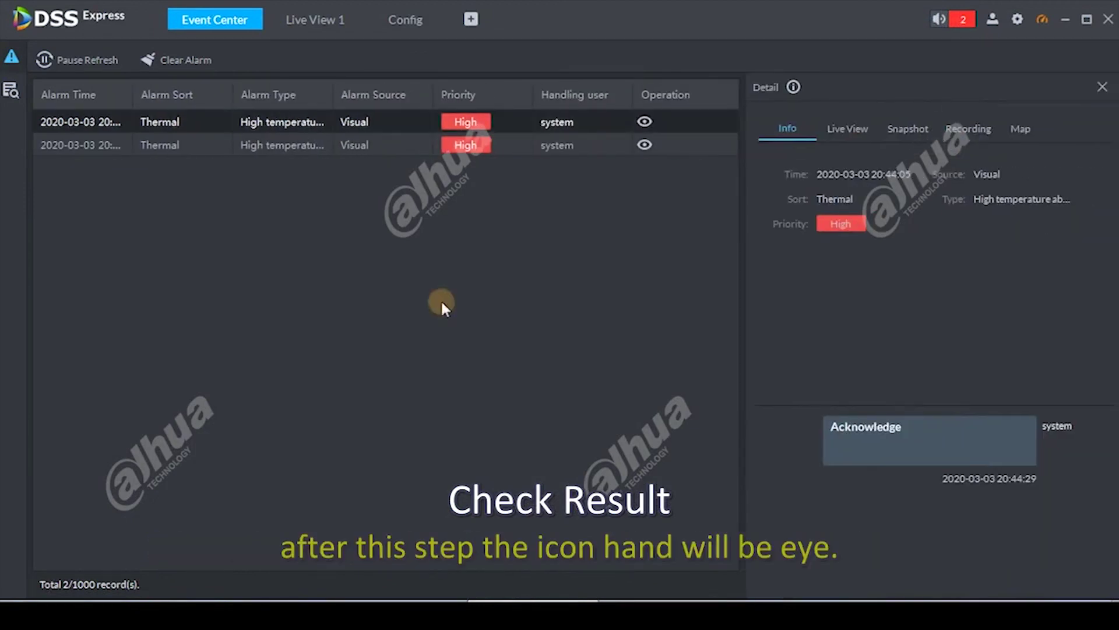
click(866, 128)
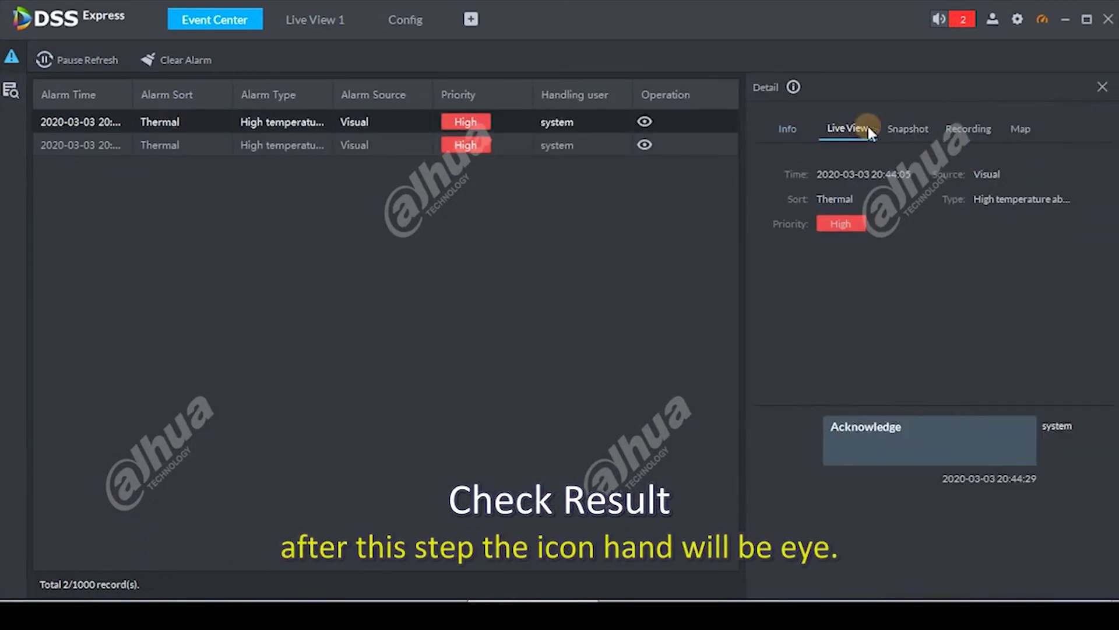
click(908, 129)
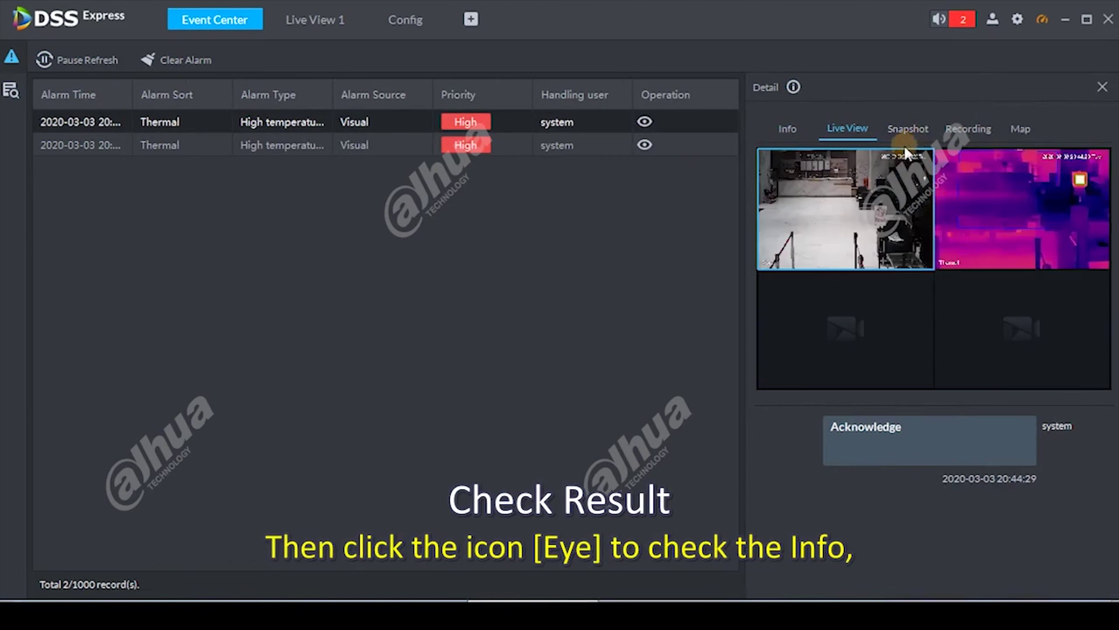
click(967, 128)
click(955, 318)
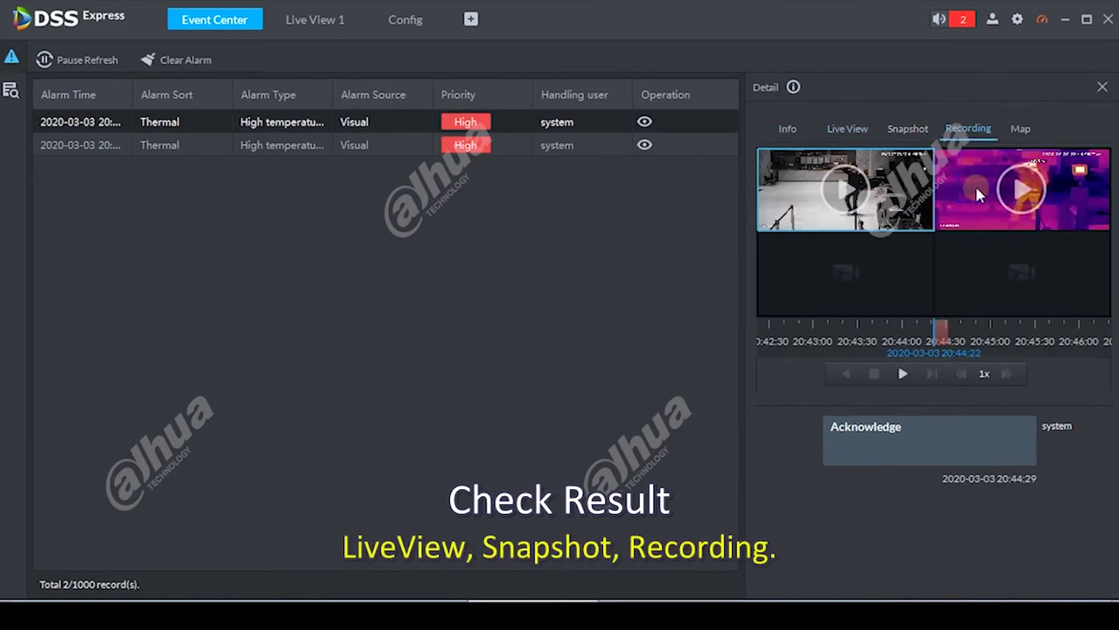